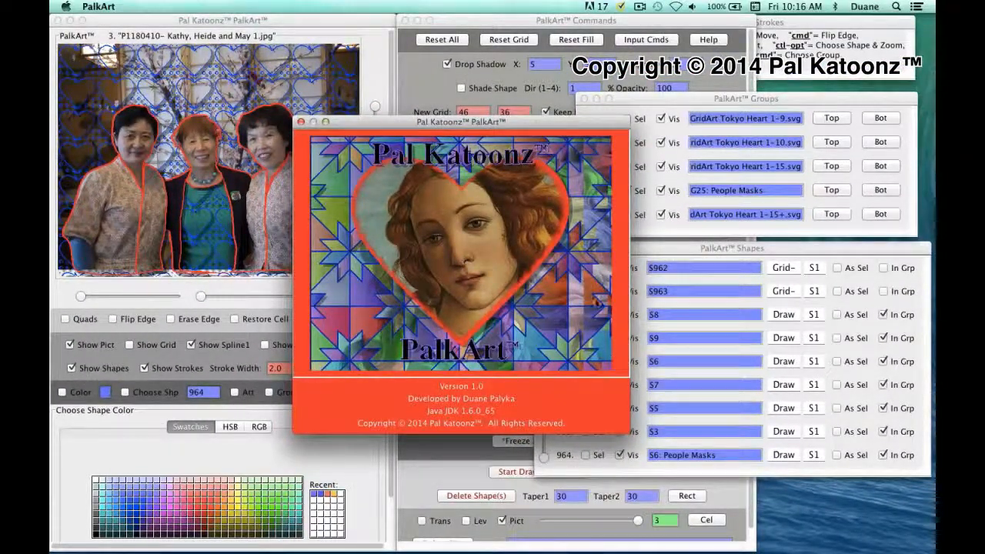
Dismiss the splash window, then examine the artwork in the Big Screen window and close that window
left_click(301, 122)
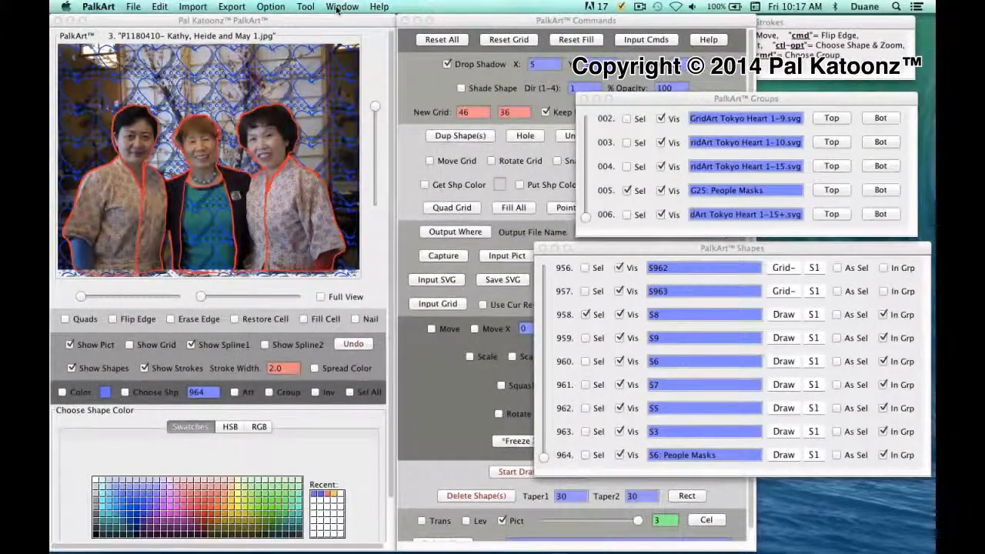
left_click(340, 9)
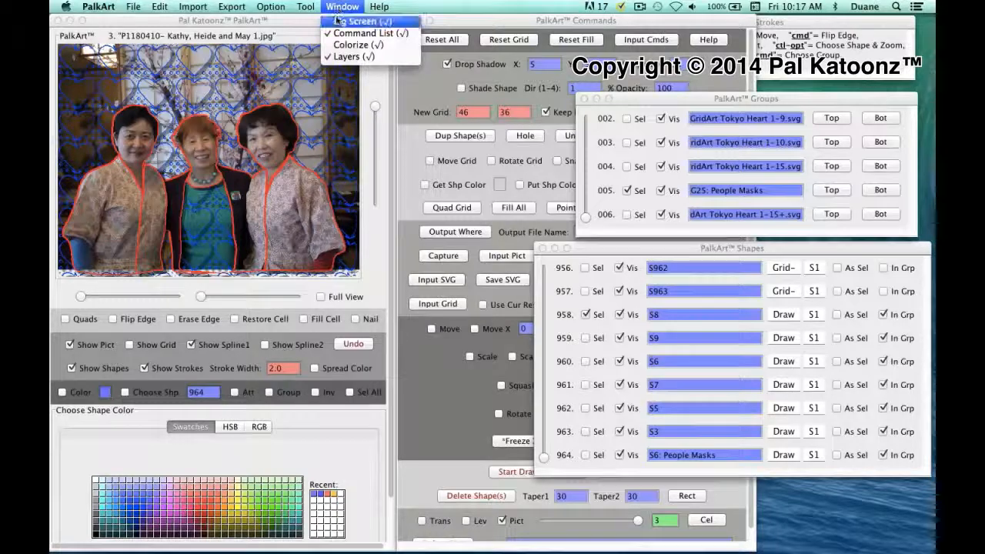
left_click(336, 21)
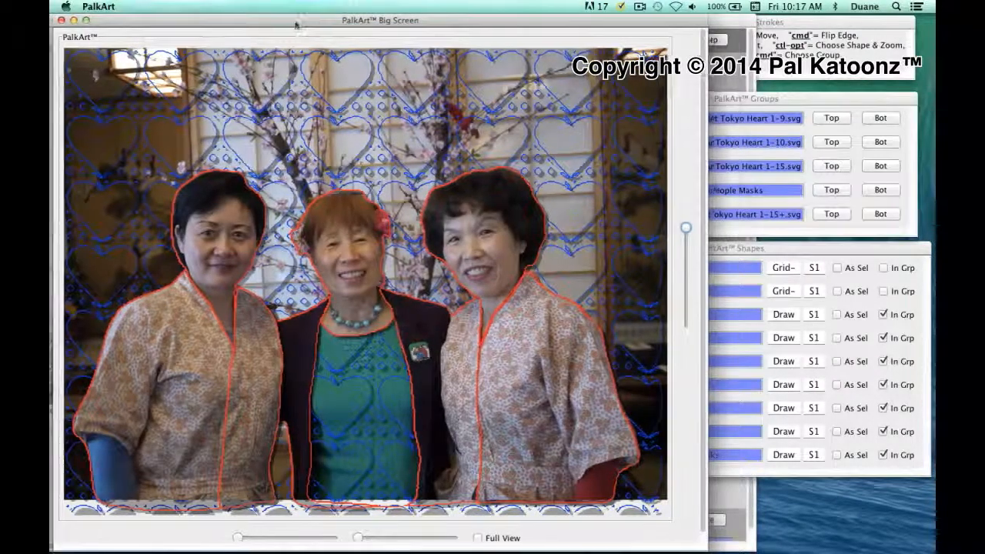
left_click_drag(299, 26, 483, 19)
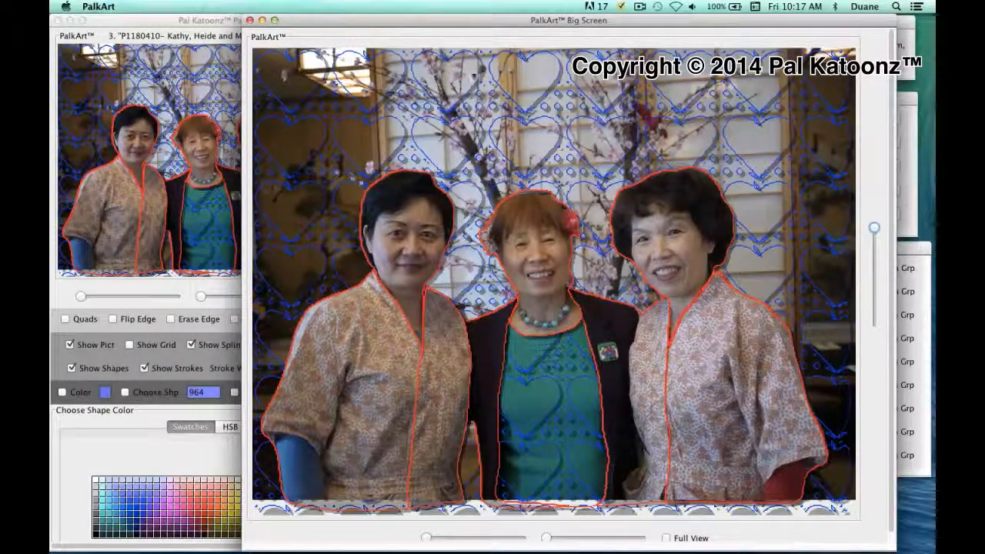
left_click(426, 538)
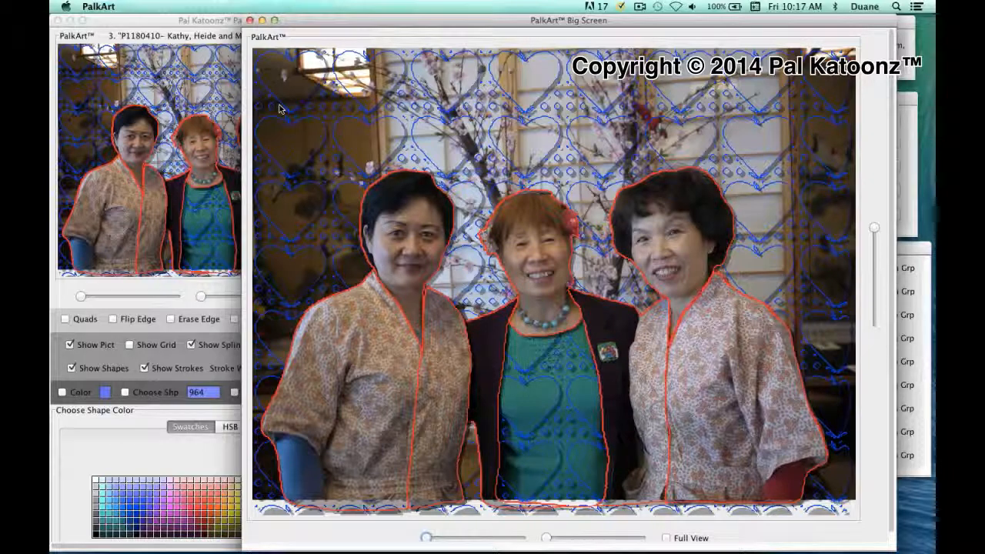
left_click(250, 21)
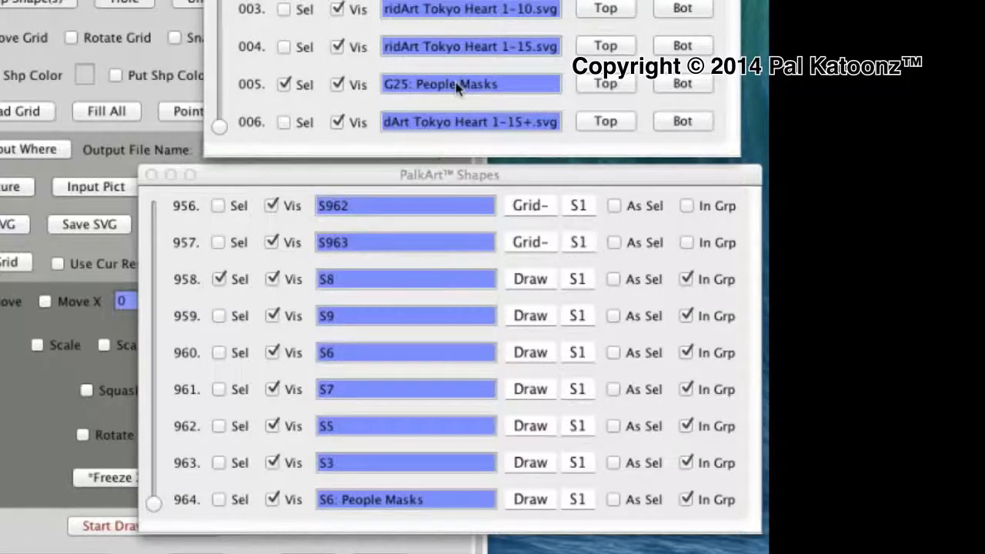
Hide the People Masks group and the background picture, and color all shapes with Use Pict Col
left_click(336, 87)
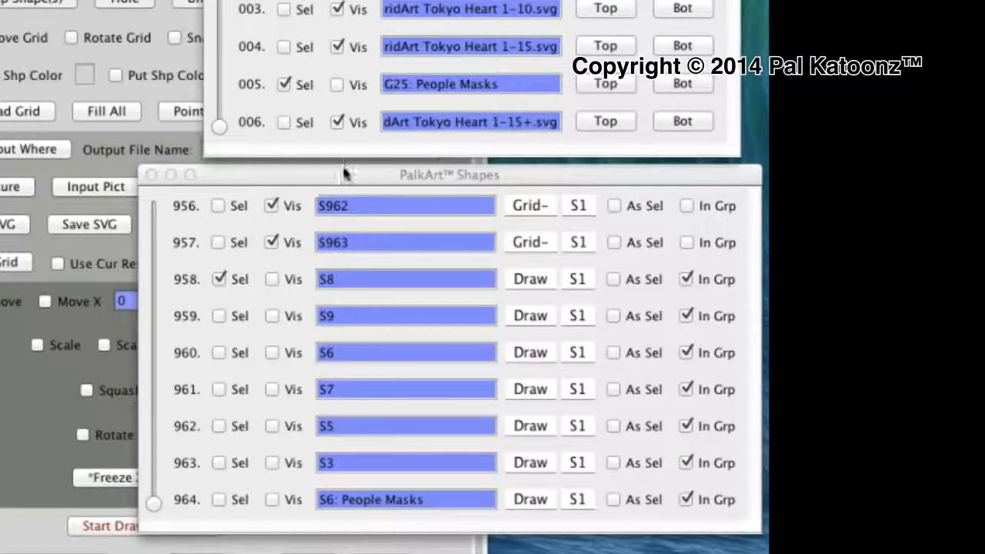
left_click_drag(344, 175, 381, 285)
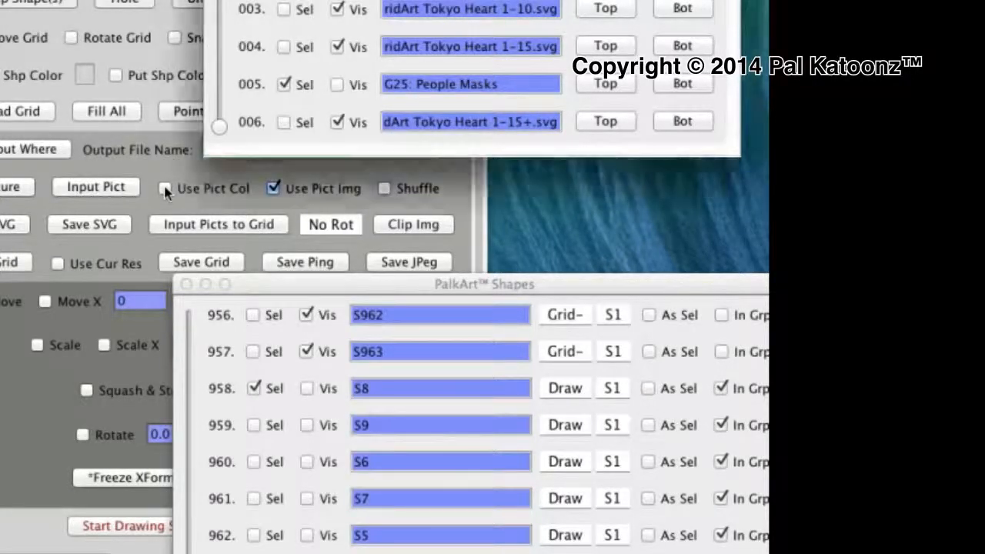
left_click(165, 189)
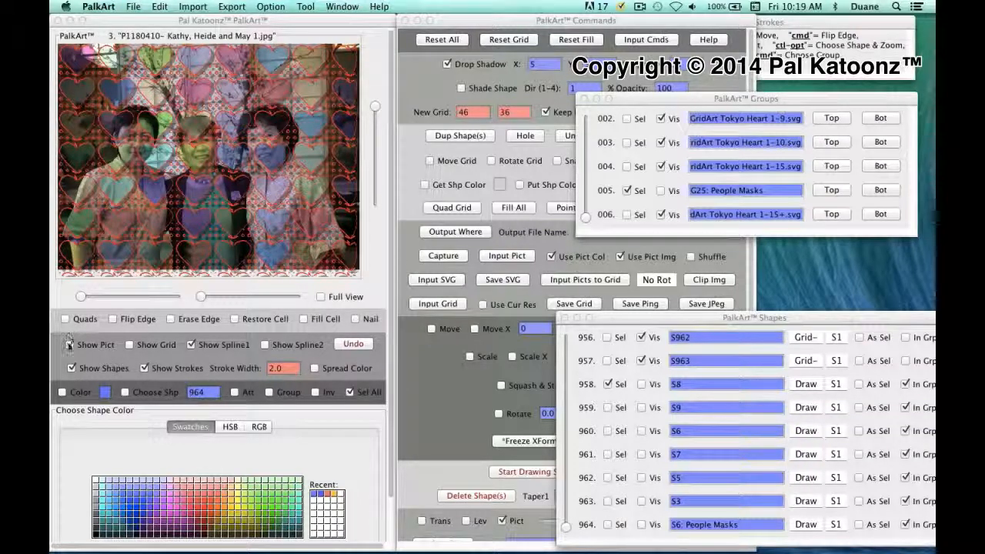
left_click(70, 345)
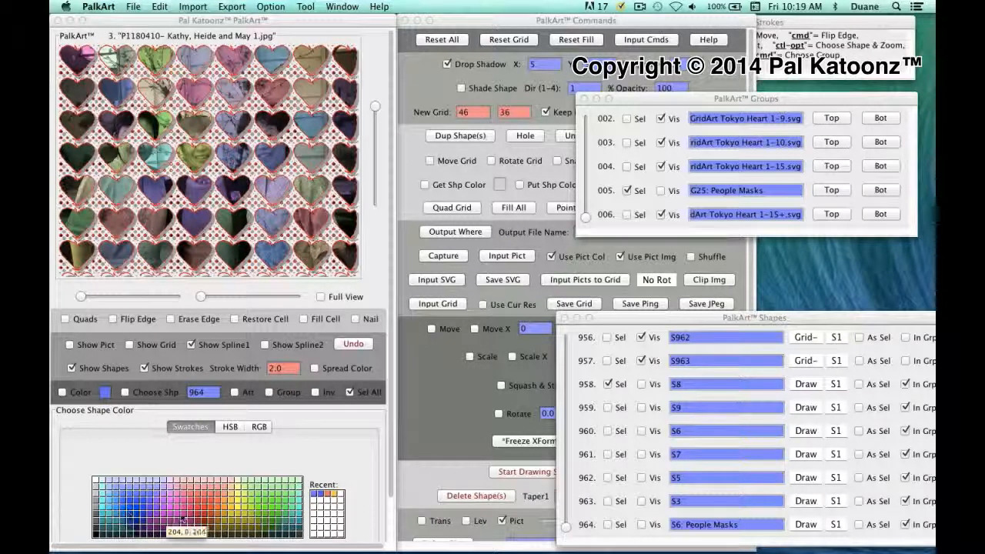
Enable shape coloring and recolor all selected shapes first olive yellow and then purple
left_click(247, 517)
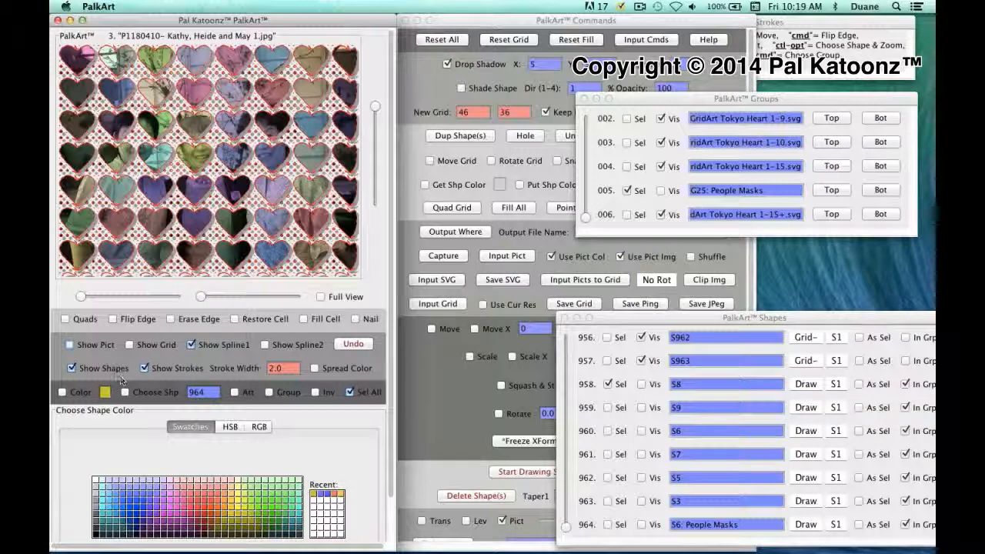
left_click(63, 393)
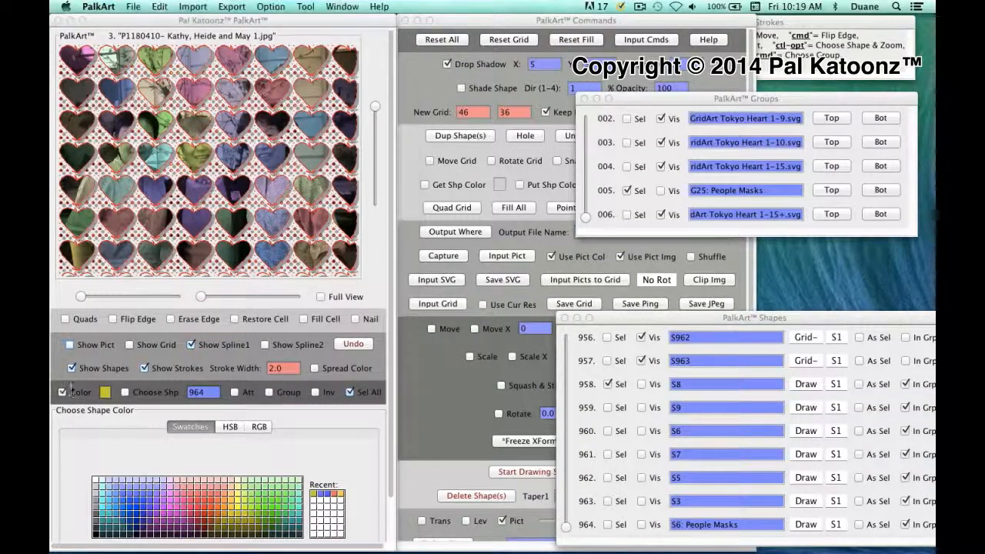
left_click(228, 257)
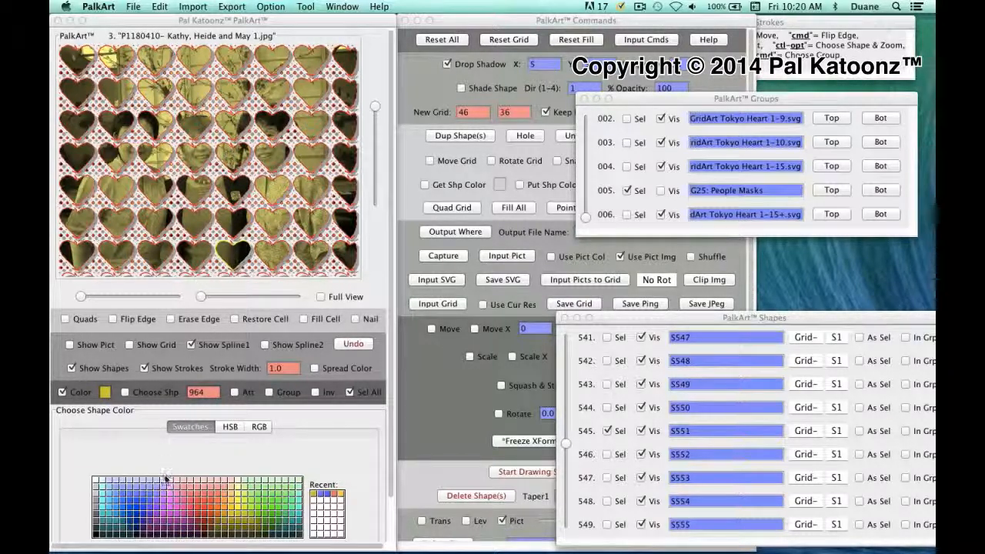
left_click(162, 502)
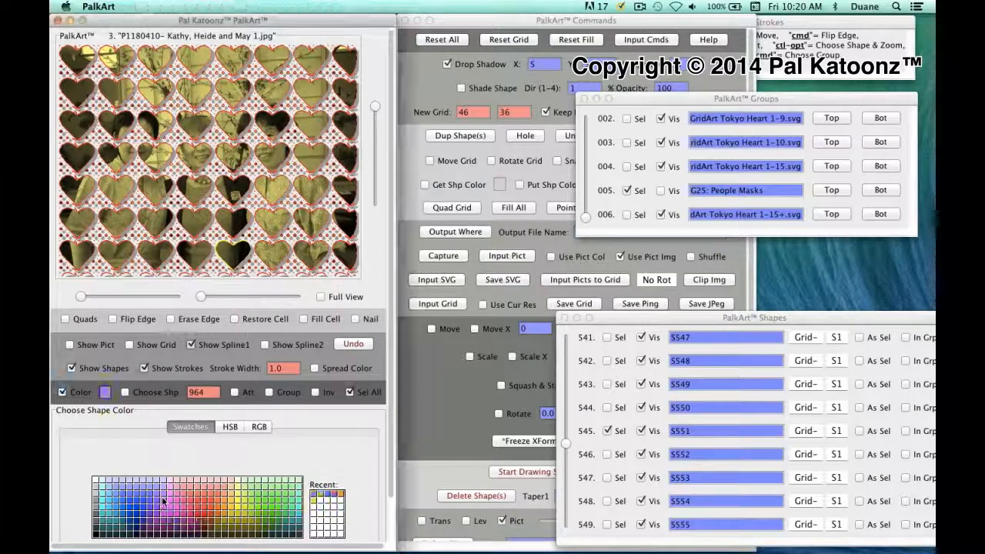
left_click(265, 249, "ctrl+super")
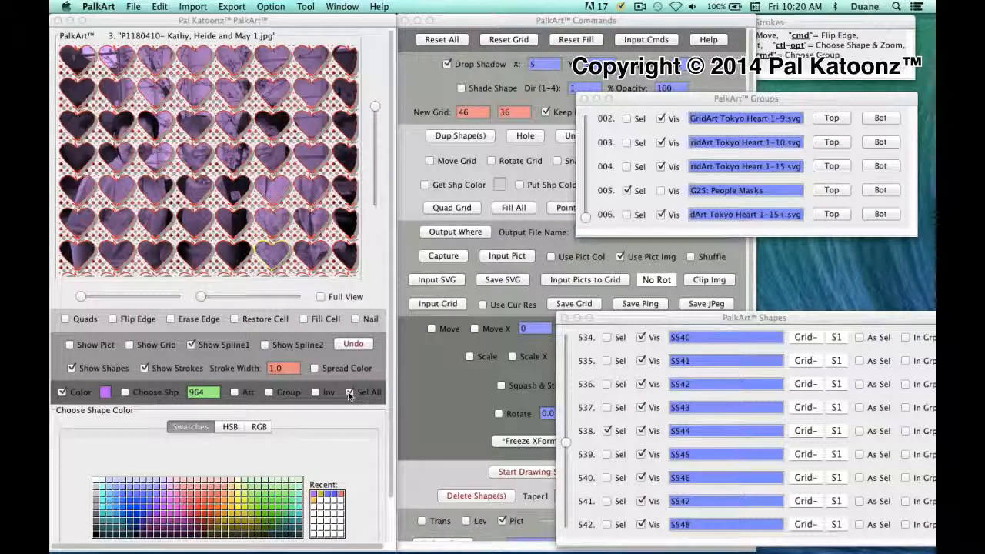
Turn off Sel All and color two individual hearts in the two lowest rows green
left_click(270, 517)
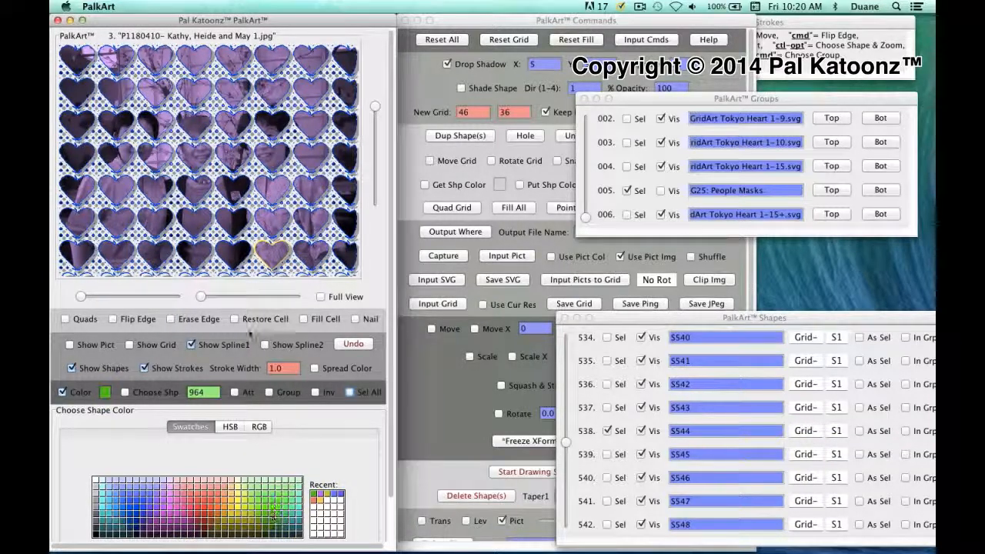
left_click(199, 225)
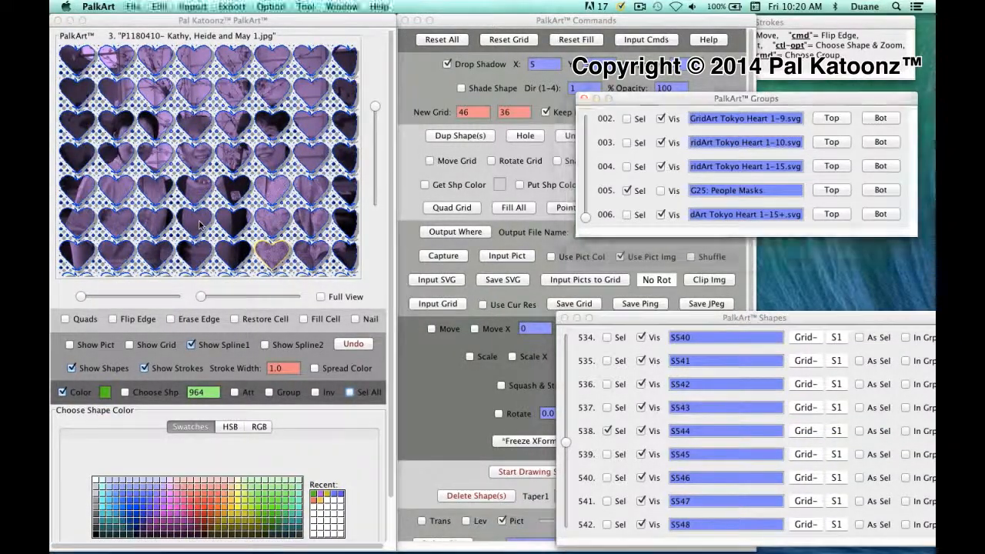
left_click(200, 225)
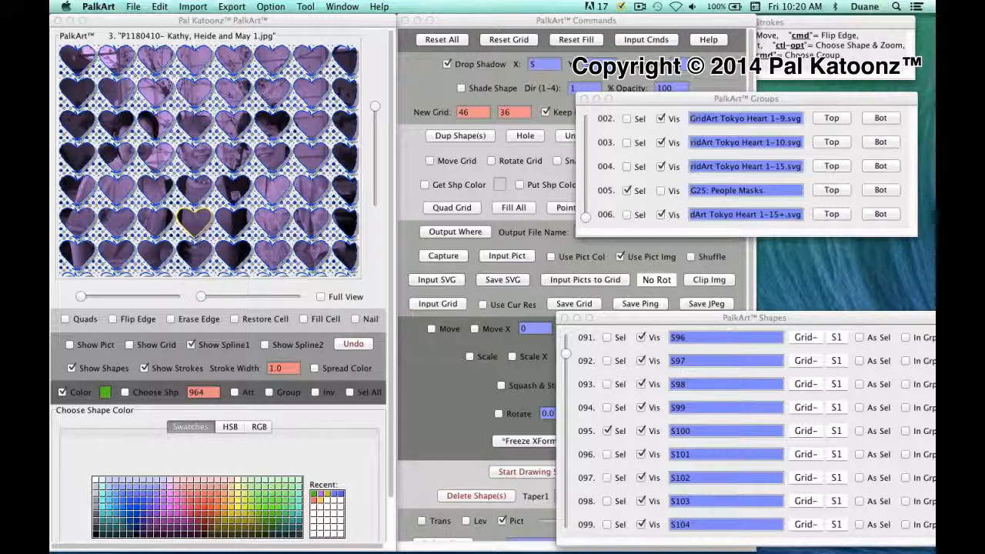
left_click(196, 223)
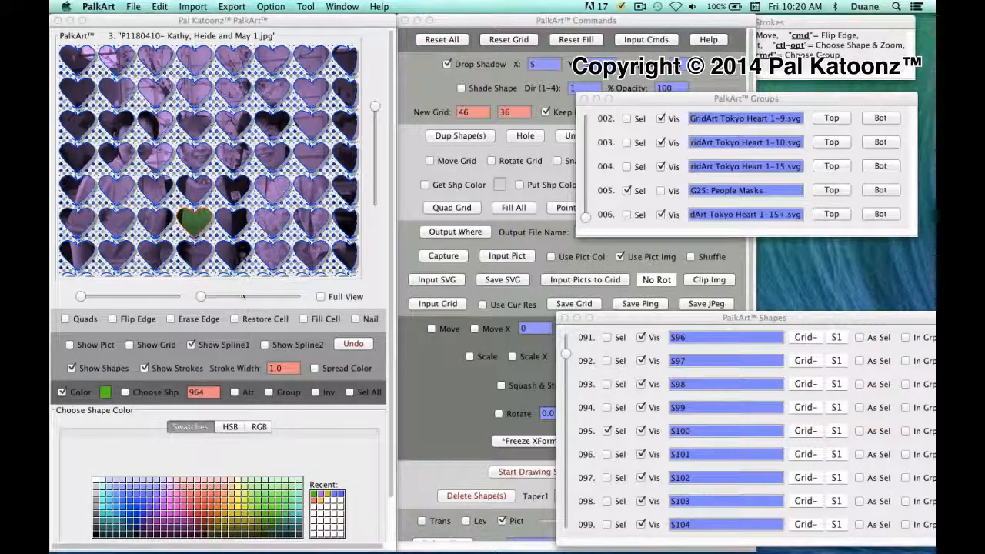
left_click(242, 252)
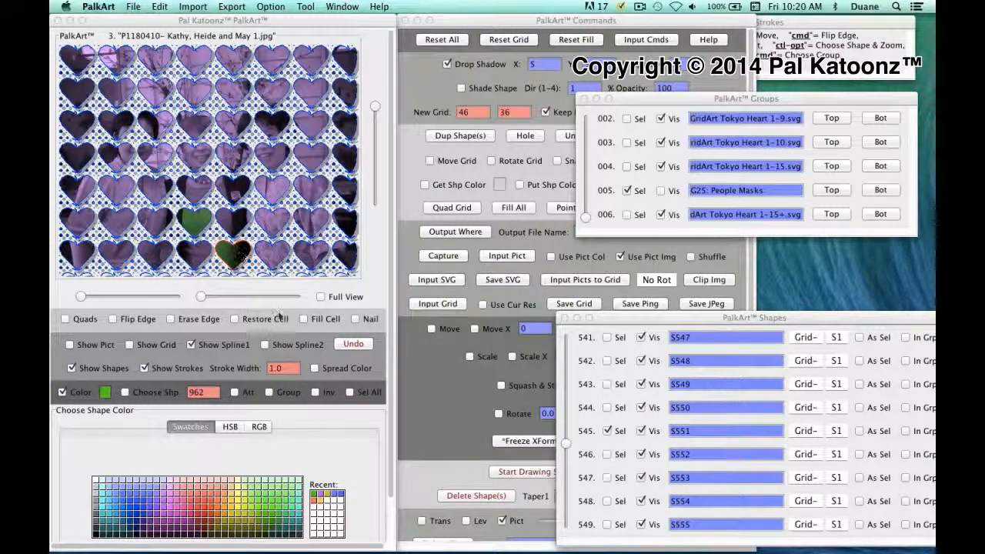
Enable Spread Color and spread dark blue from a purple heart in the second-lowest row to the matching shapes
left_click(314, 368)
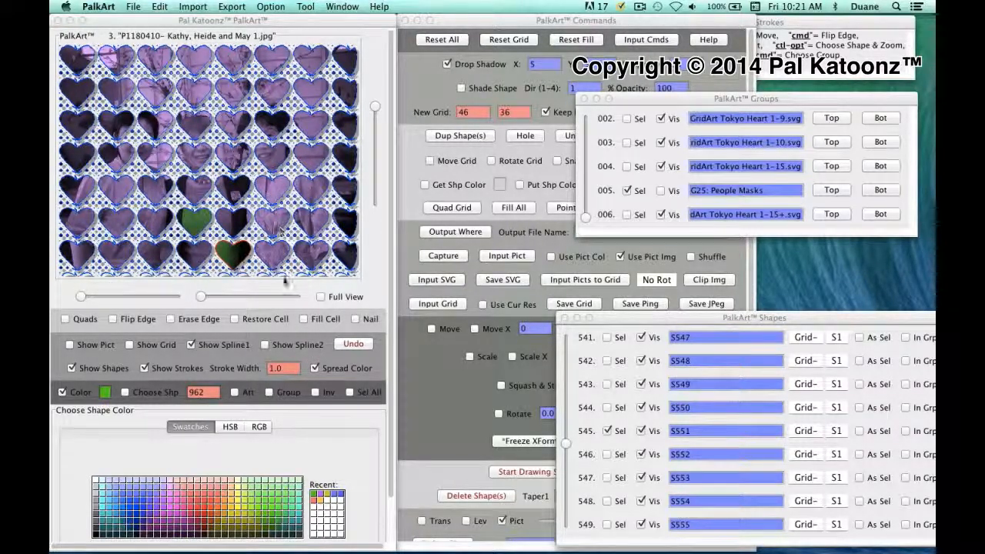
left_click(138, 504)
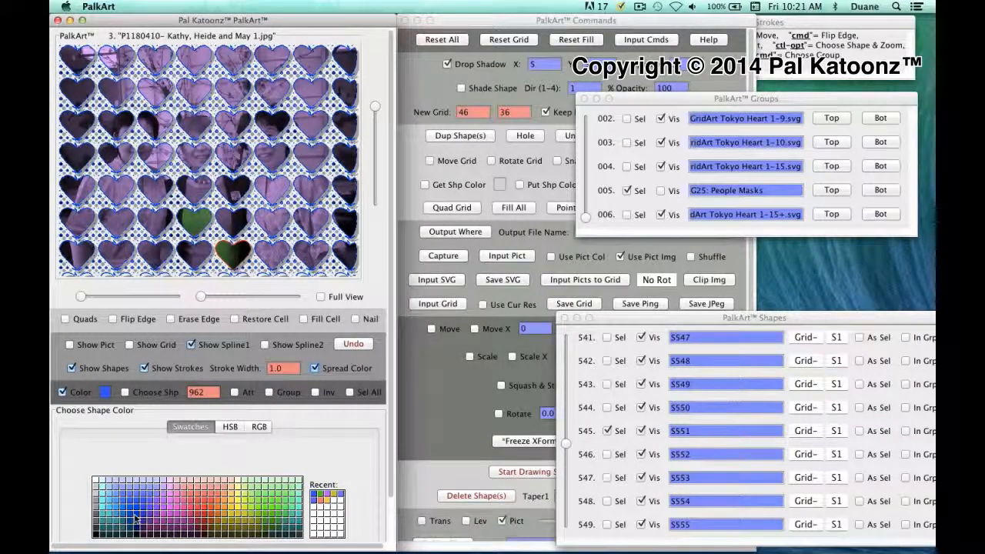
left_click(138, 518)
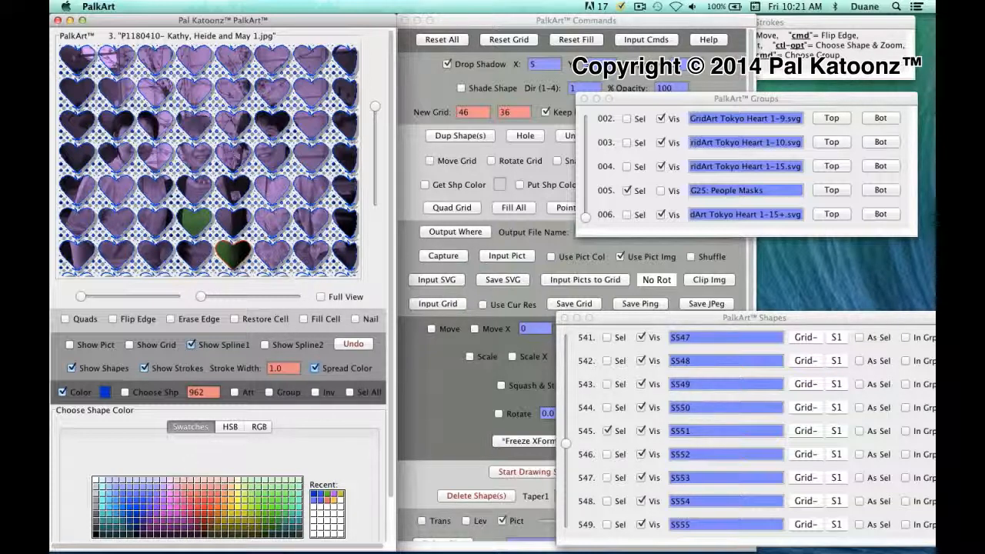
left_click(307, 231, "ctrl+super")
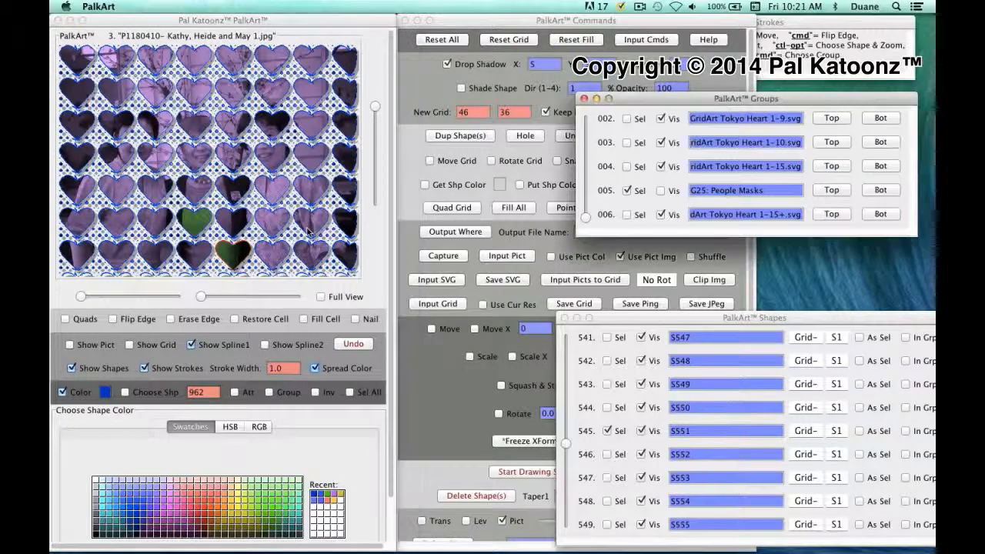
left_click(307, 232)
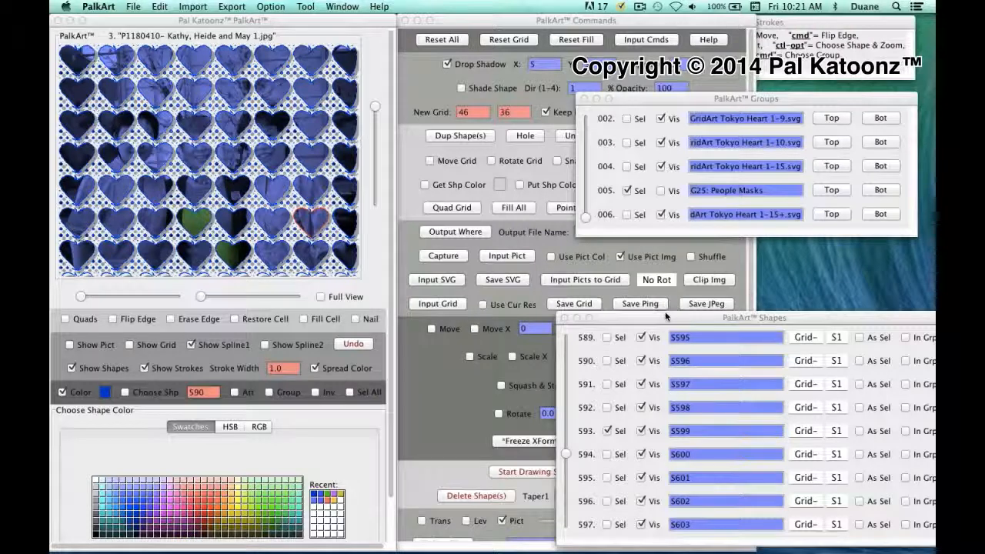
Move the Shapes window off the commands, select all shapes and shuffle their colors
left_click_drag(666, 316, 698, 394)
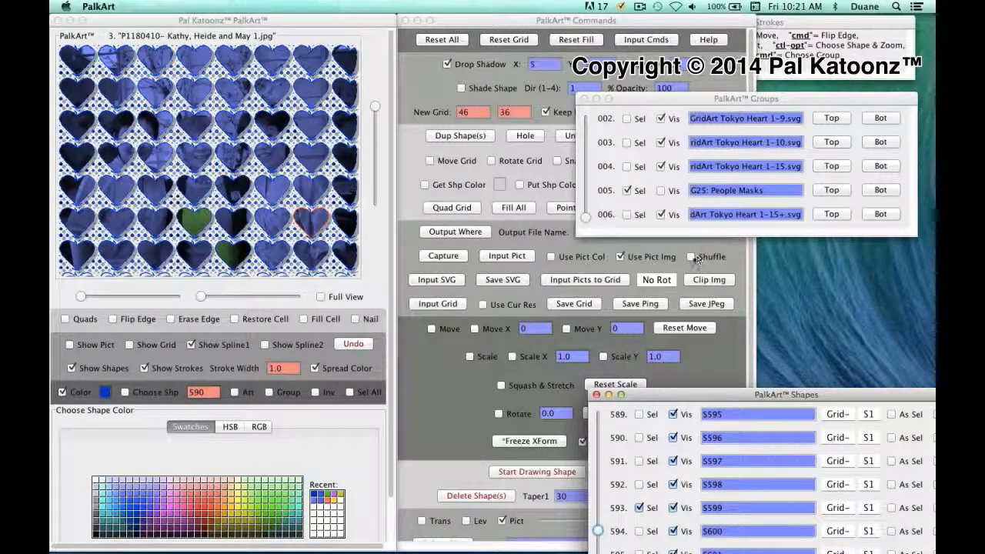
left_click(350, 392)
left_click(350, 392)
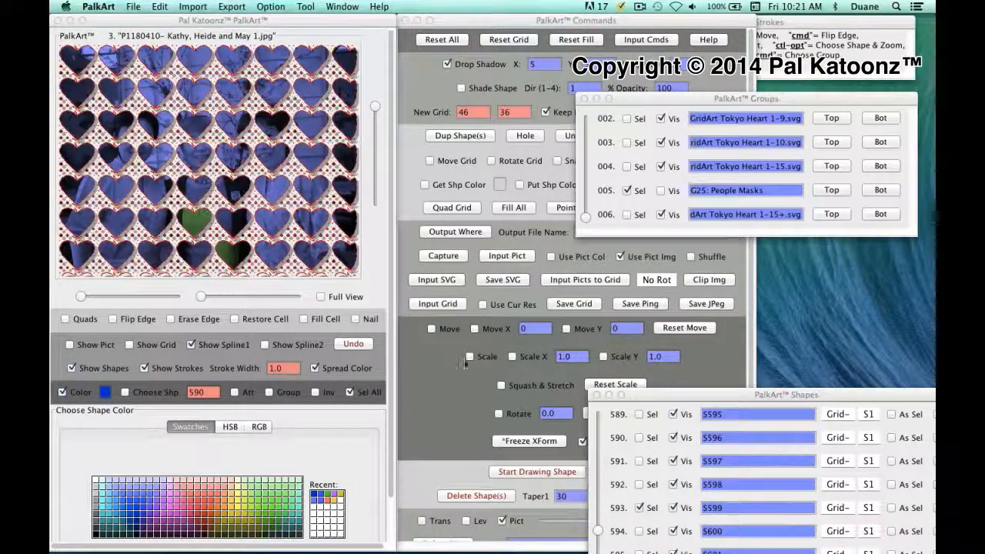
left_click(691, 257)
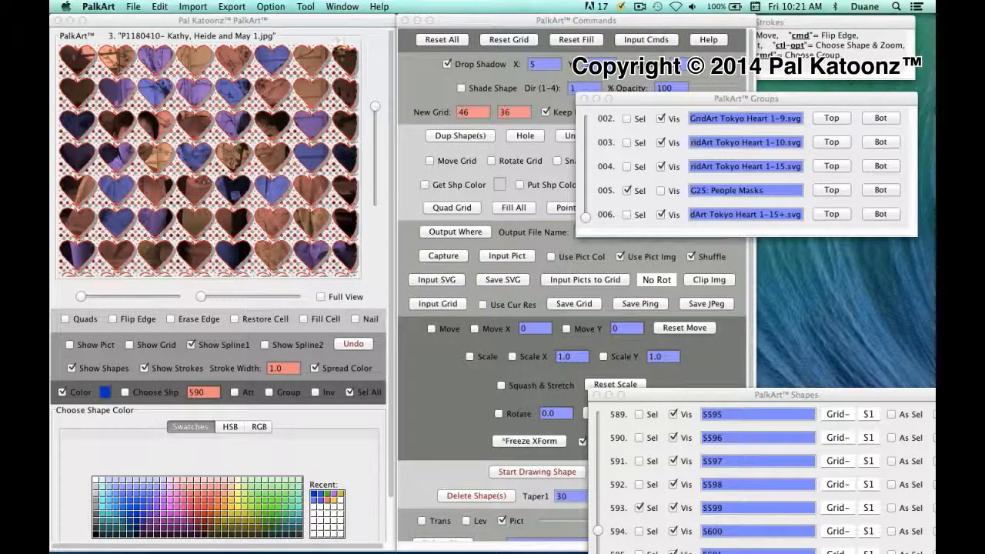
Open the Colorize window and set Shuffle Set to 0
left_click(337, 8)
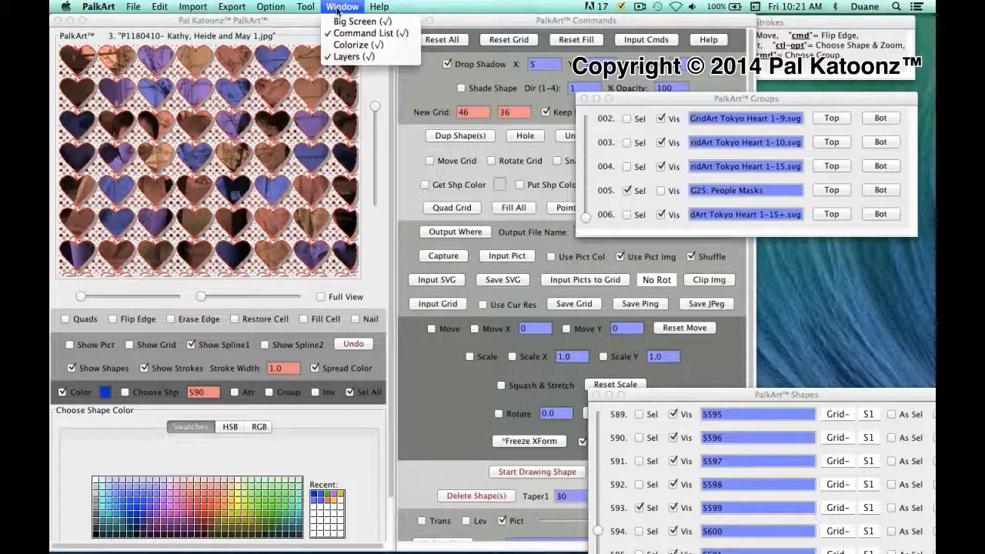
left_click(344, 47)
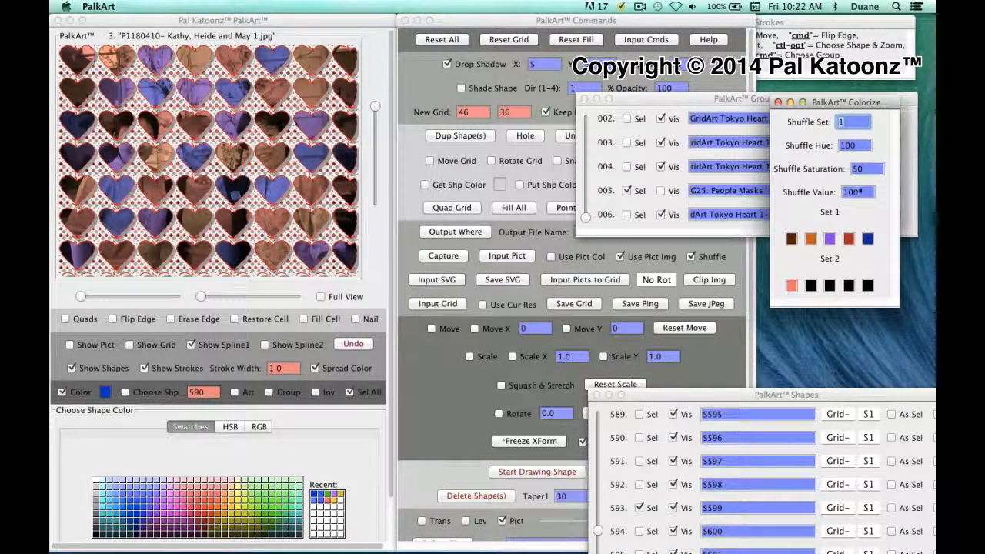
double_click(847, 123)
left_click_drag(847, 124, 838, 125)
type("2")
key("Return")
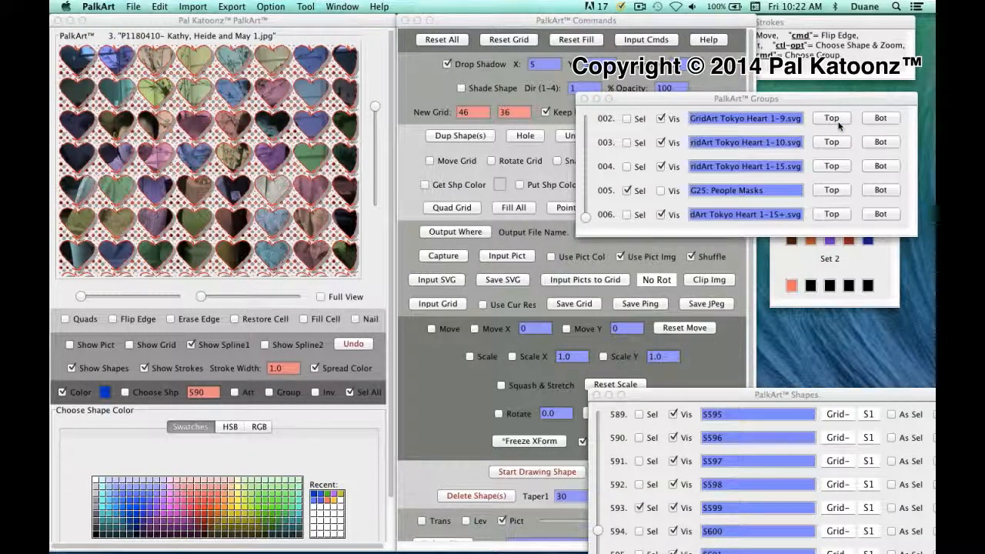
Show the background picture again, uncover the Colorize window and set Shuffle Saturation to 100
left_click(70, 345)
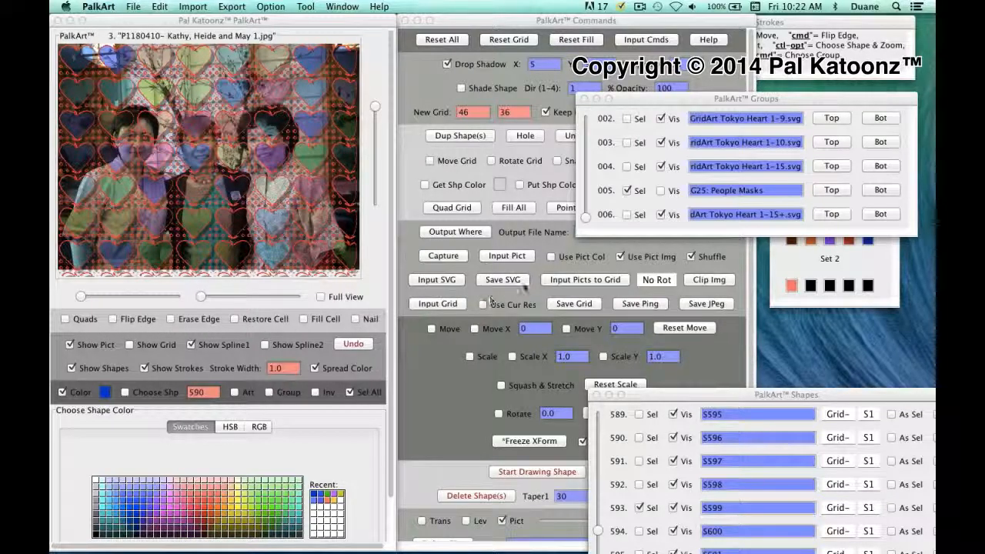
left_click(660, 215)
left_click_drag(701, 95, 704, 284)
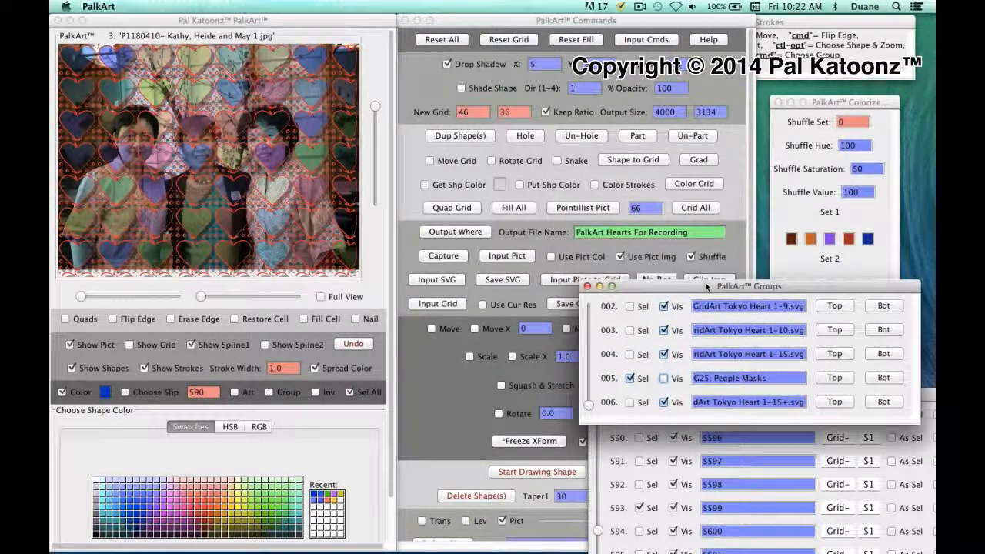
left_click(861, 170)
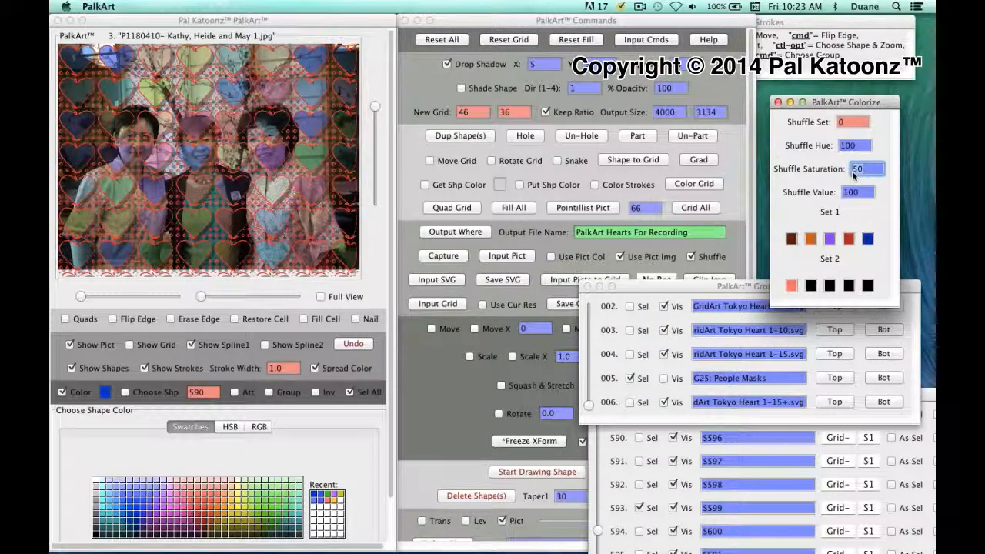
type("100")
key("Return")
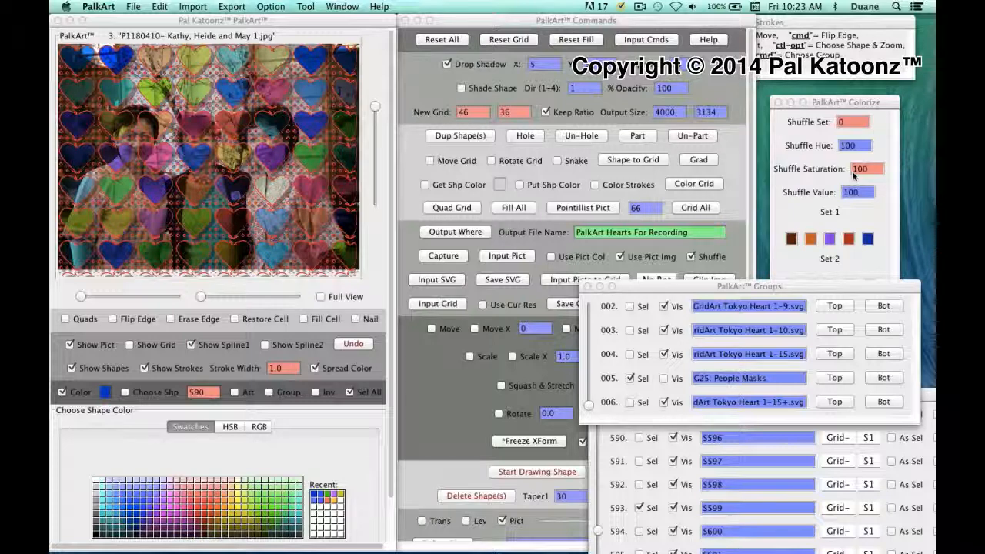
Set Shuffle Saturation to 50 and apply it to the selected shapes
left_click(869, 173)
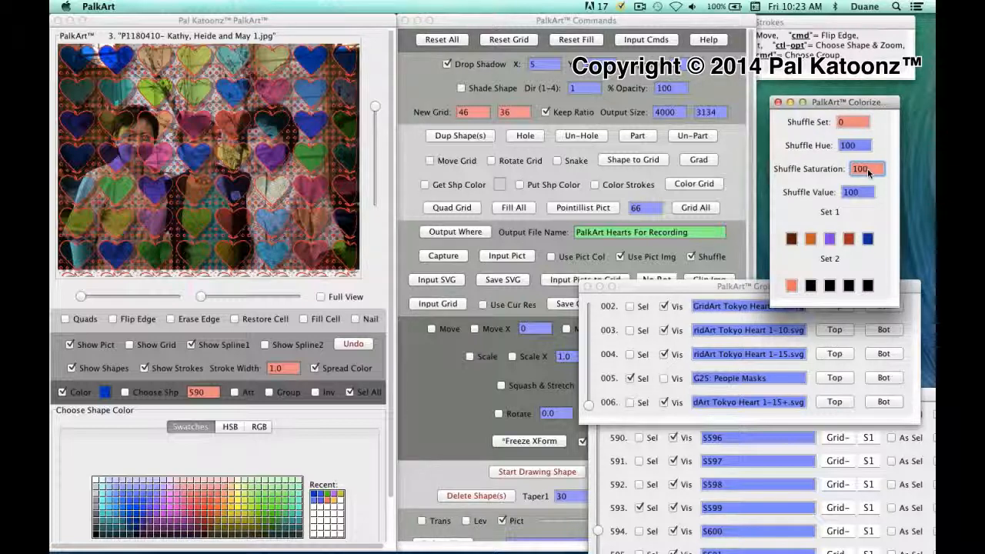
left_click_drag(867, 171, 853, 172)
type("50")
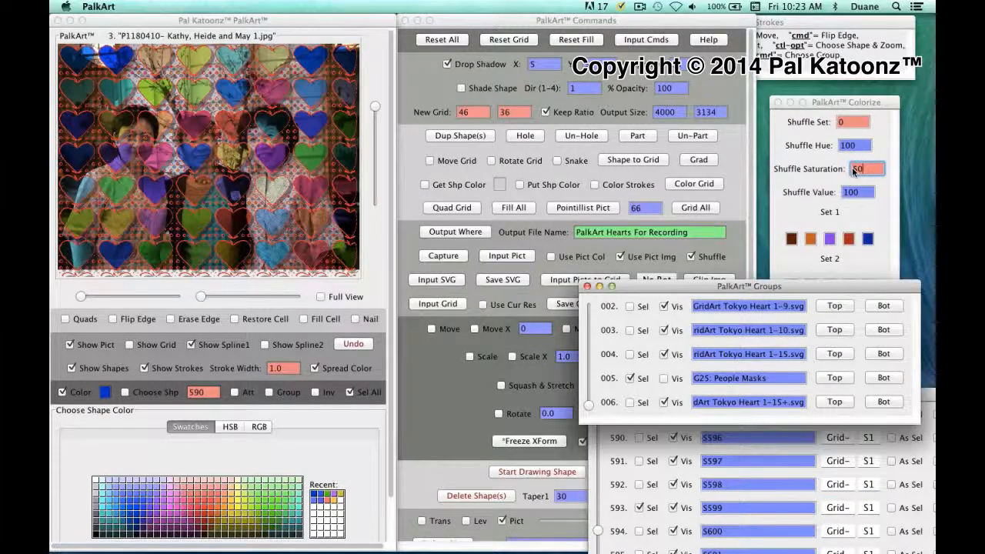
key("Return")
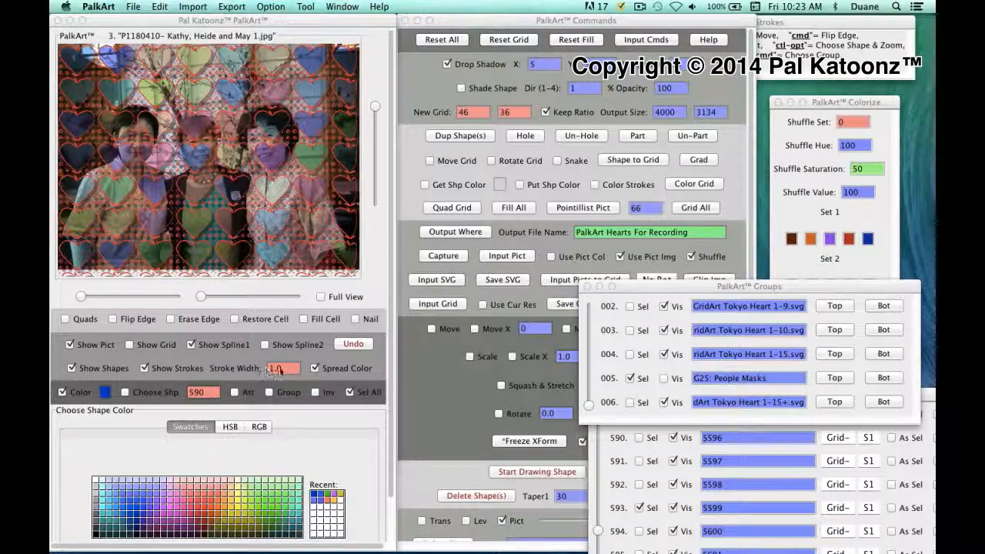
Make the G25: People Masks group visible and turn off the selection of all shapes
left_click(664, 377)
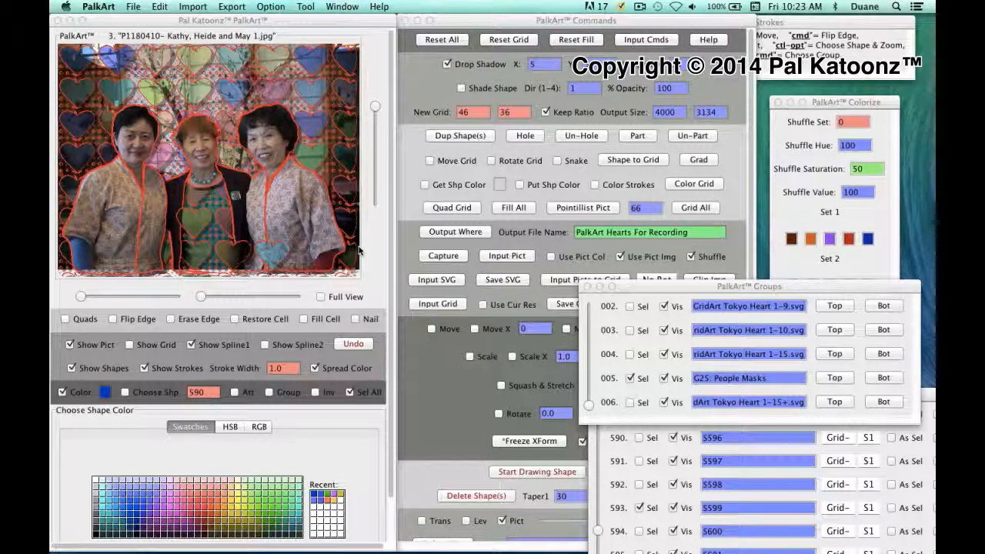
left_click(350, 392)
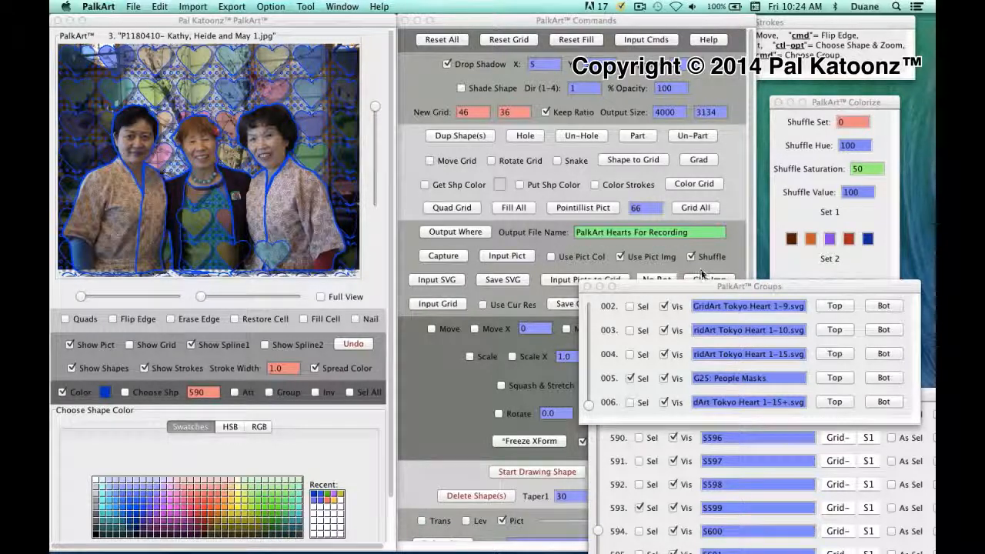
Move the Groups and Shapes windows clear of the level control and lower the heart over the right woman's robe to level 4
left_click_drag(708, 287, 662, 109)
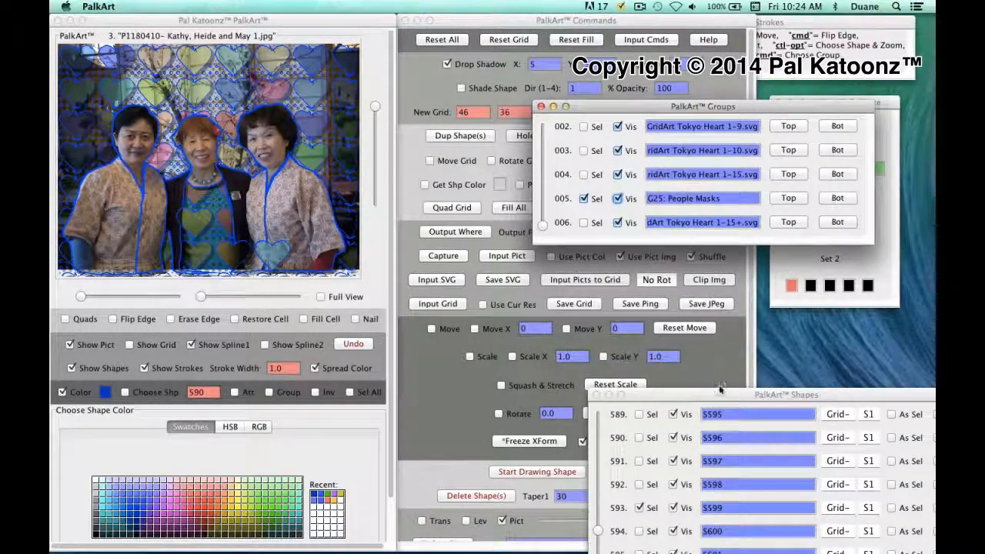
left_click_drag(720, 393, 646, 253)
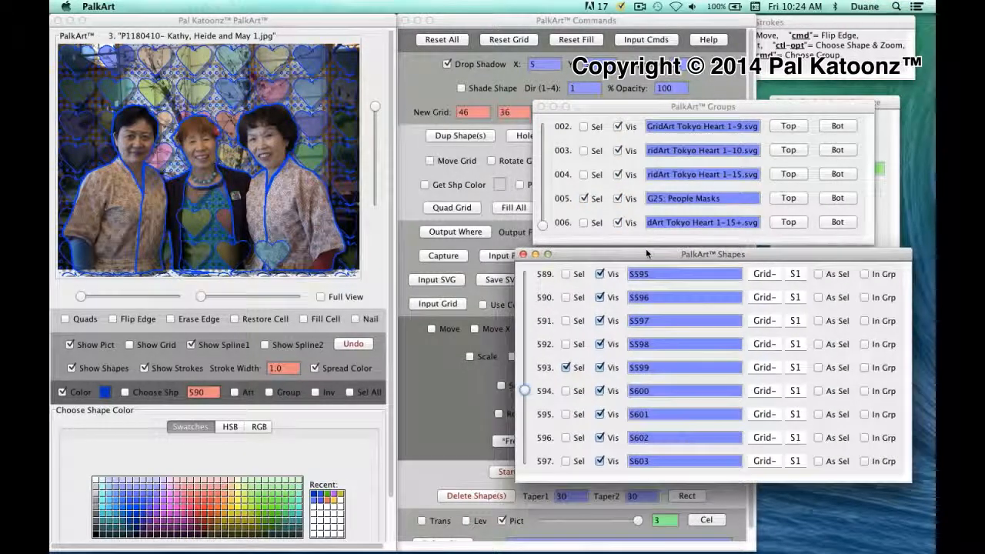
left_click(273, 255)
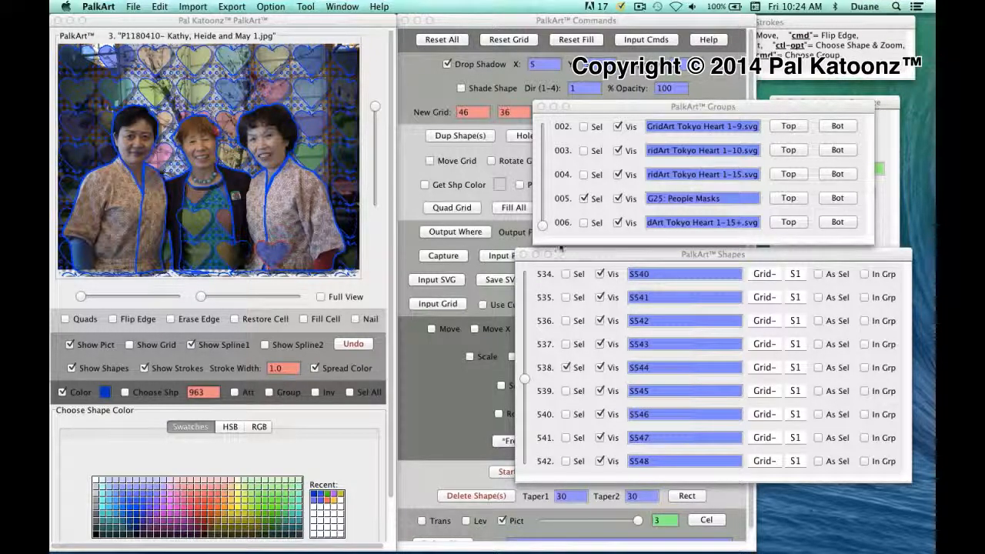
left_click(583, 254)
left_click_drag(583, 254, 665, 247)
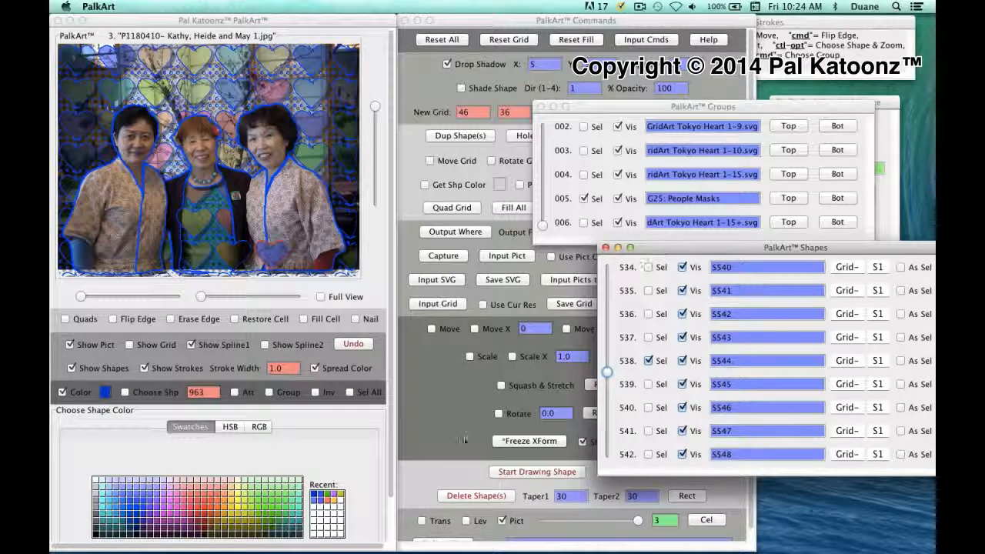
left_click(466, 521)
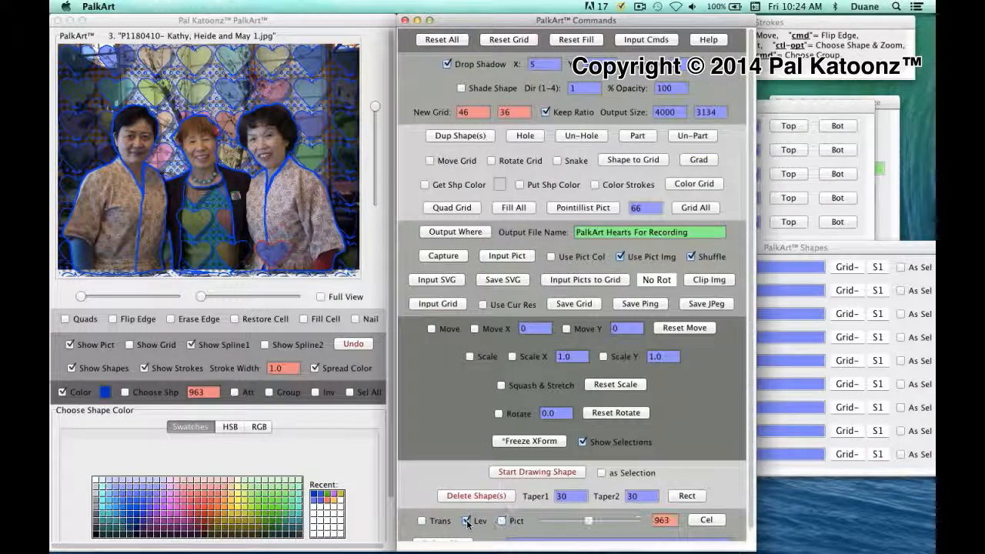
left_click(588, 522)
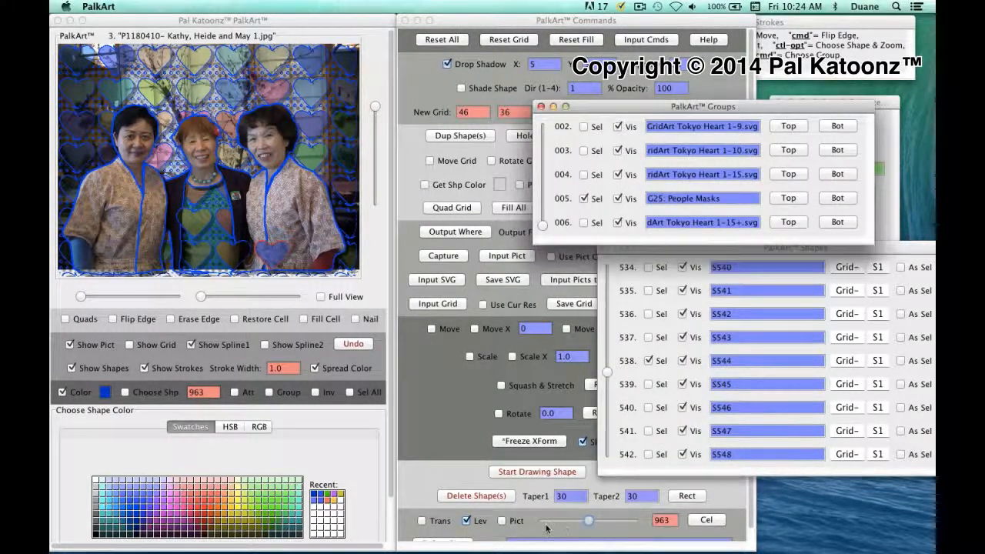
left_click(544, 525)
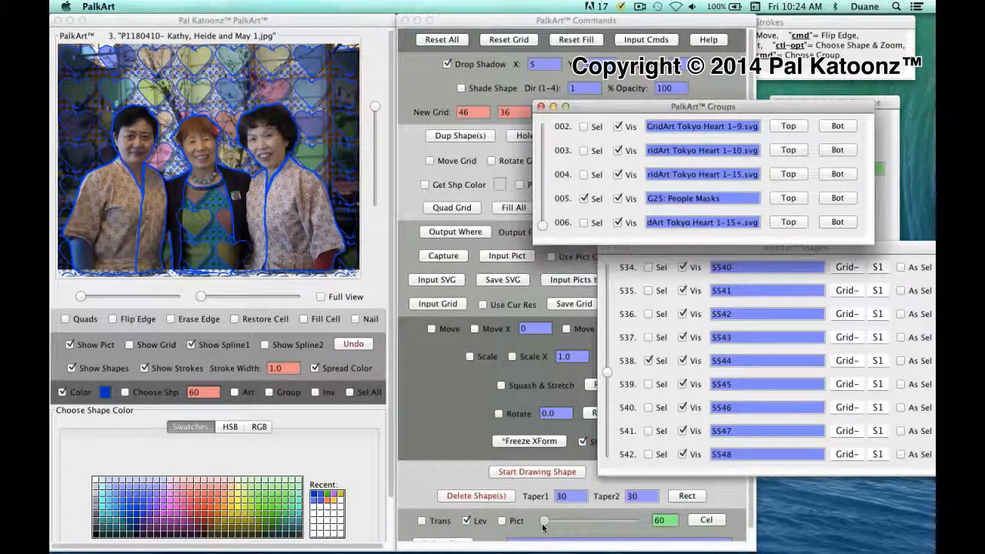
left_click_drag(543, 527, 540, 527)
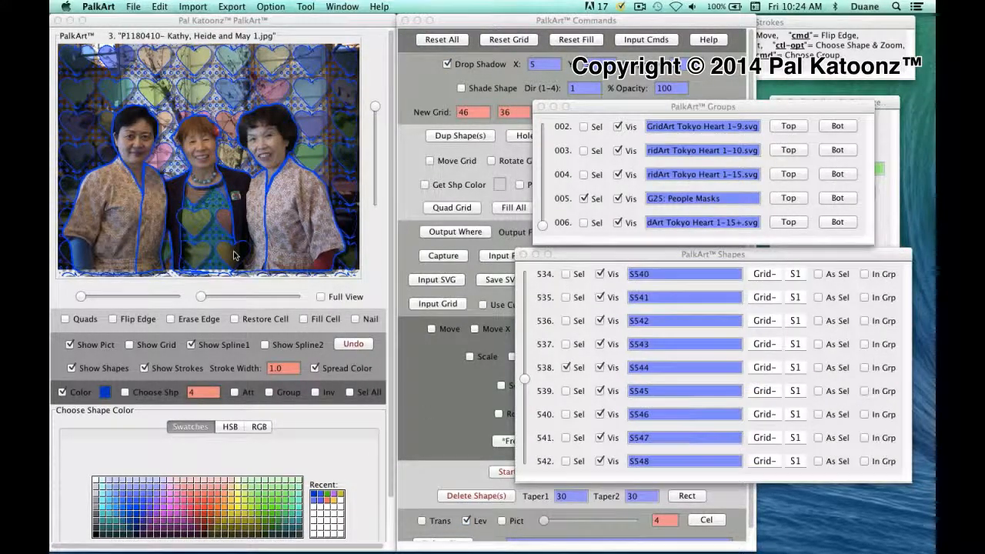
Select the dark heart low on the middle woman's dress and send it down to level 1
left_click(235, 256)
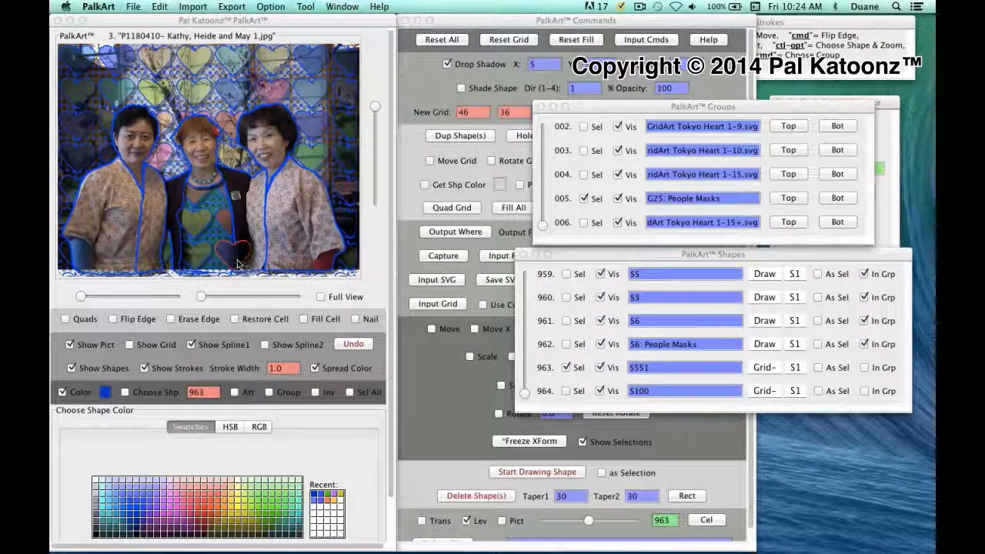
left_click(589, 521)
left_click_drag(588, 521, 541, 523)
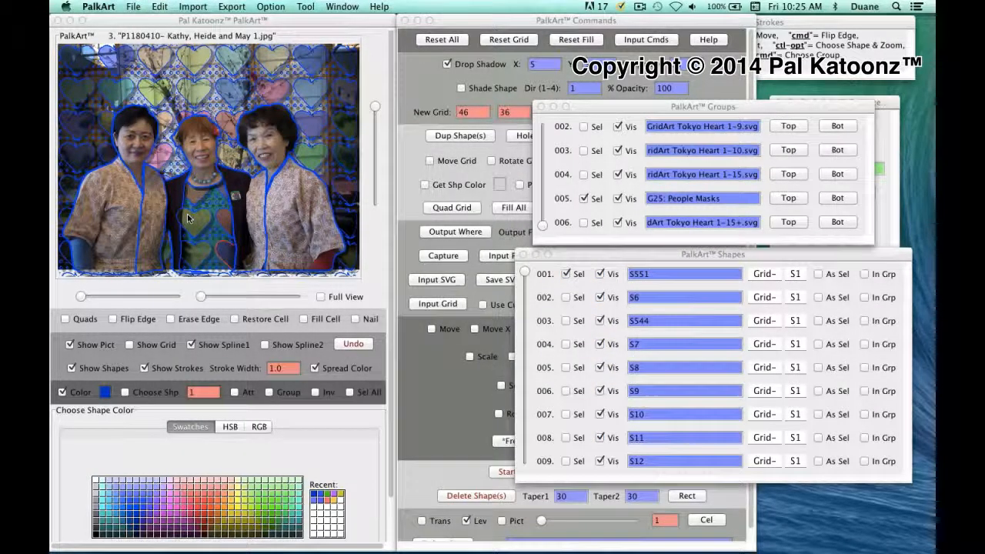
Select the green heart on the middle woman's chest and set its shape number to 10
left_click(188, 219)
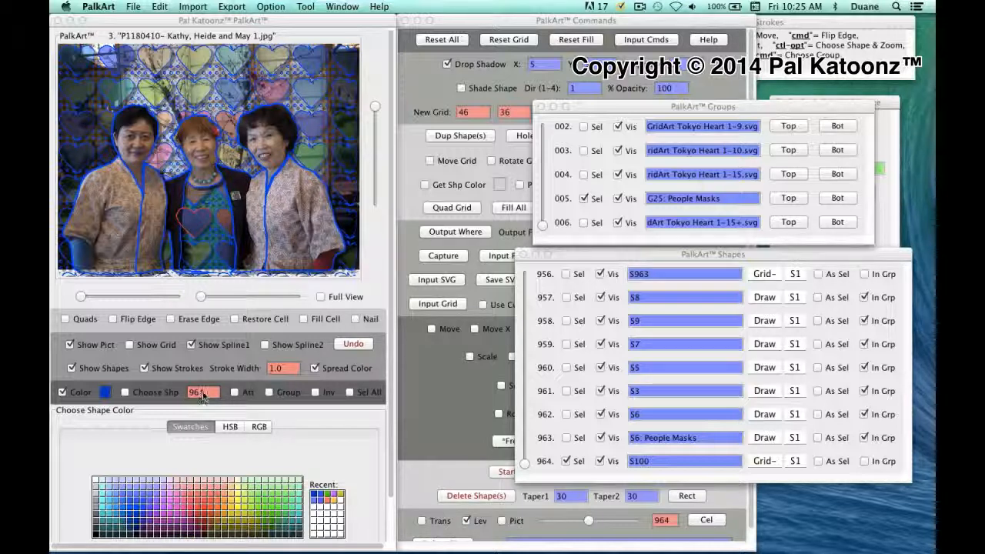
double_click(191, 395)
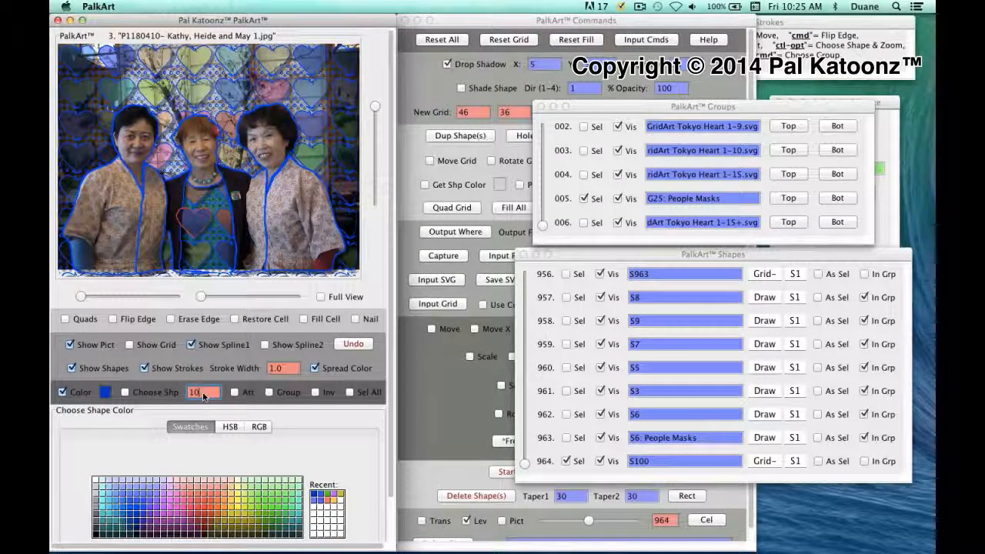
key("Return")
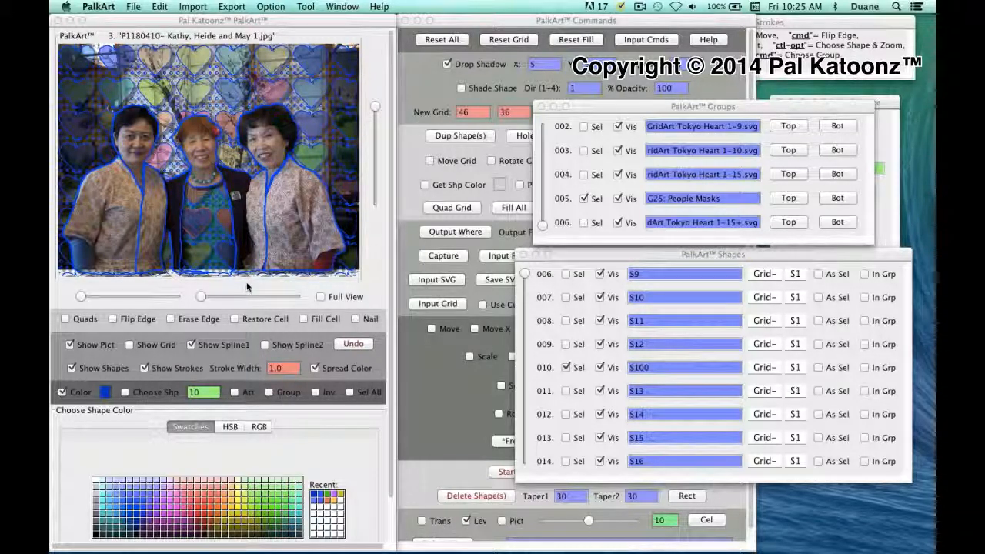
Turn off the display of strokes and select shape 014 (S16) in the shape list
left_click(143, 367)
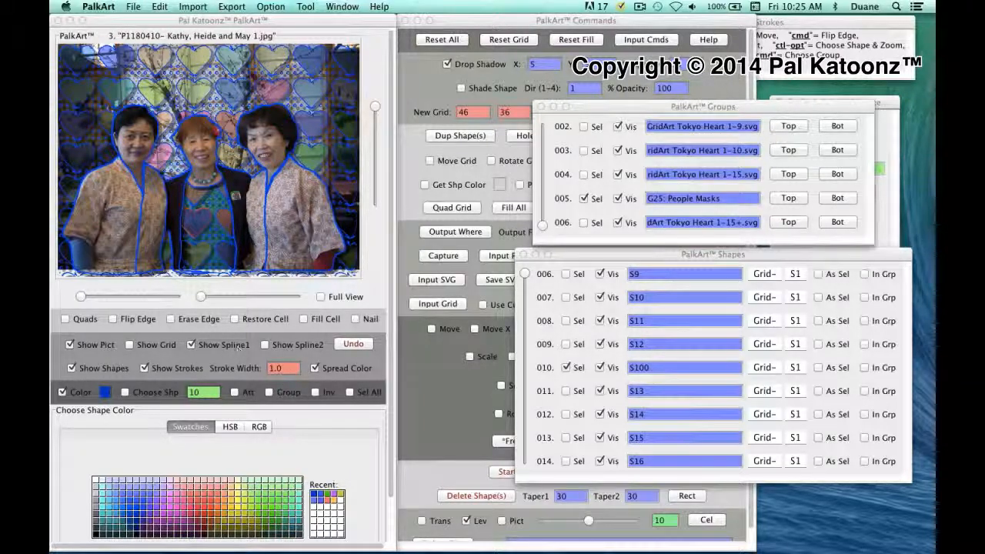
left_click(143, 370)
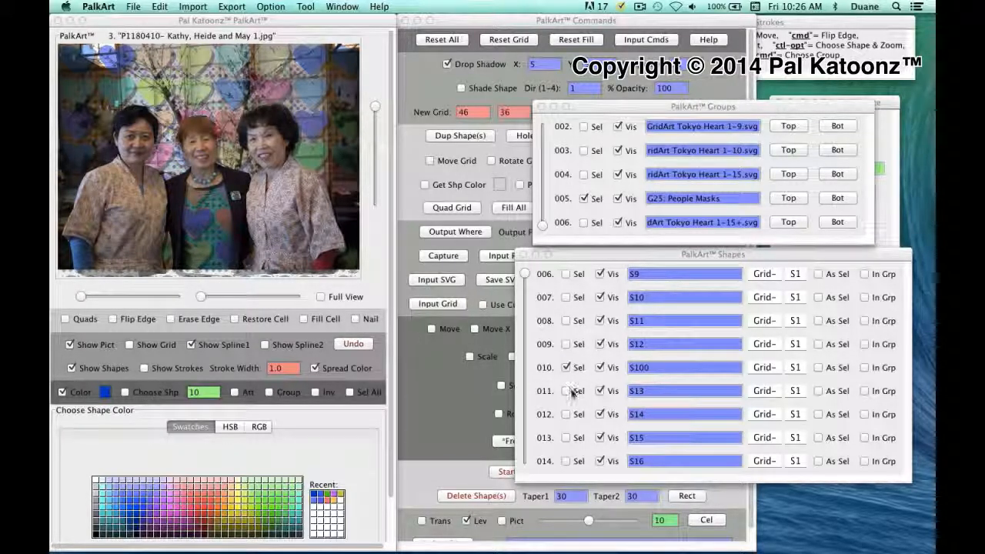
left_click(566, 461)
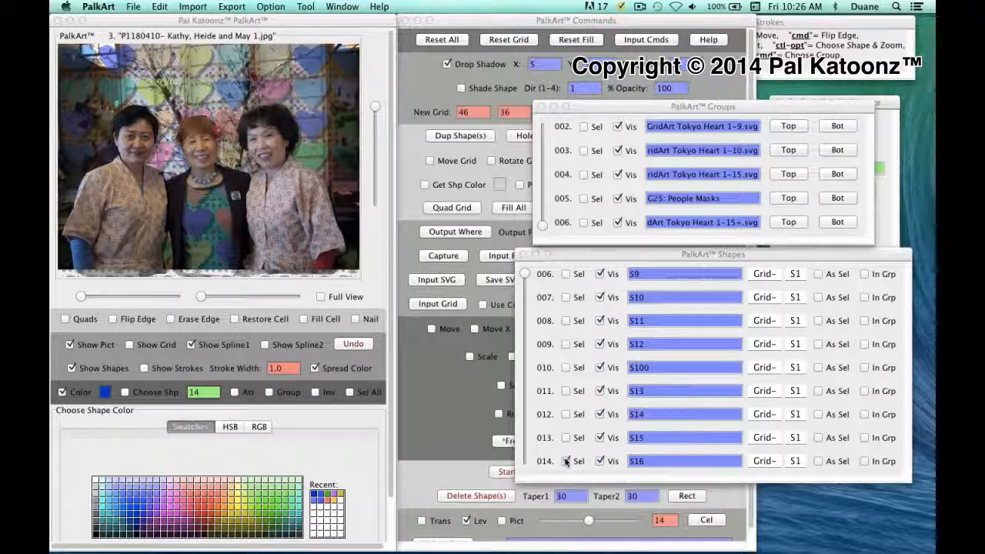